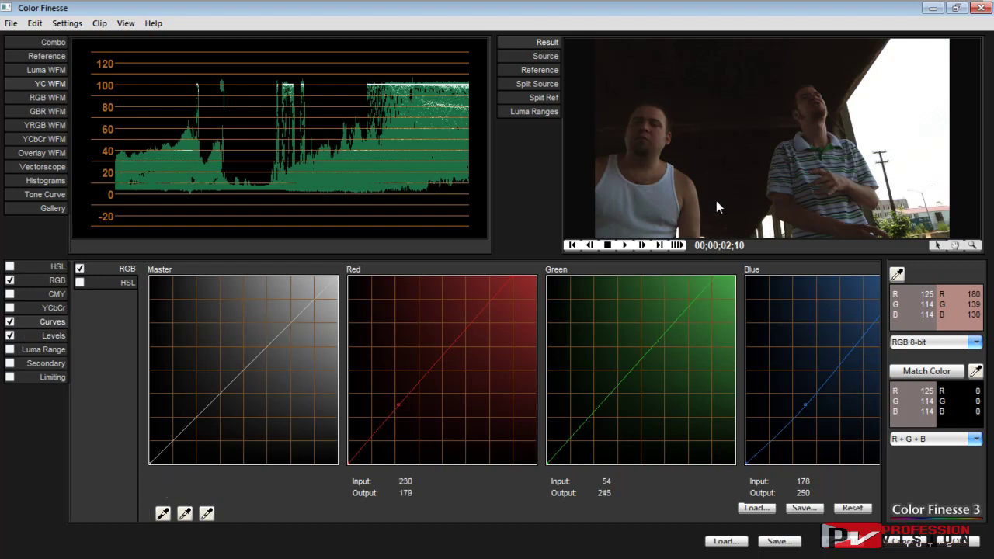
Step: Review the Levels, Curves and RGB corrections and check the image on the YRGB waveform
left_click(49, 338)
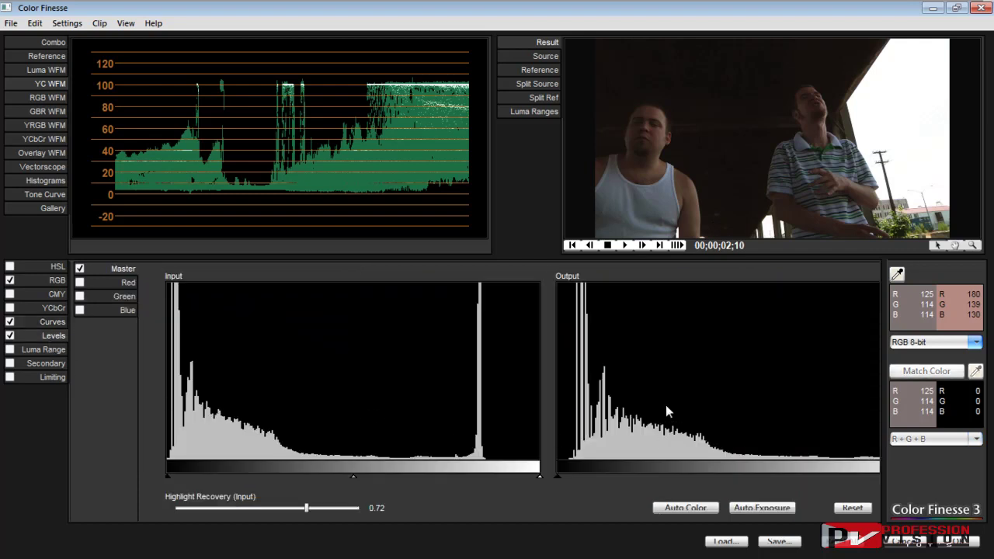
left_click(47, 322)
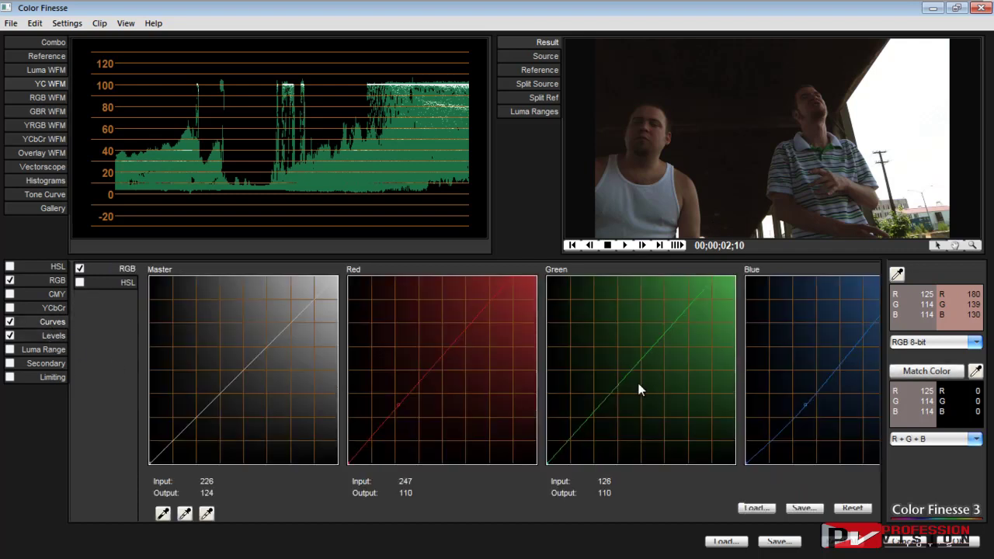
left_click(51, 280)
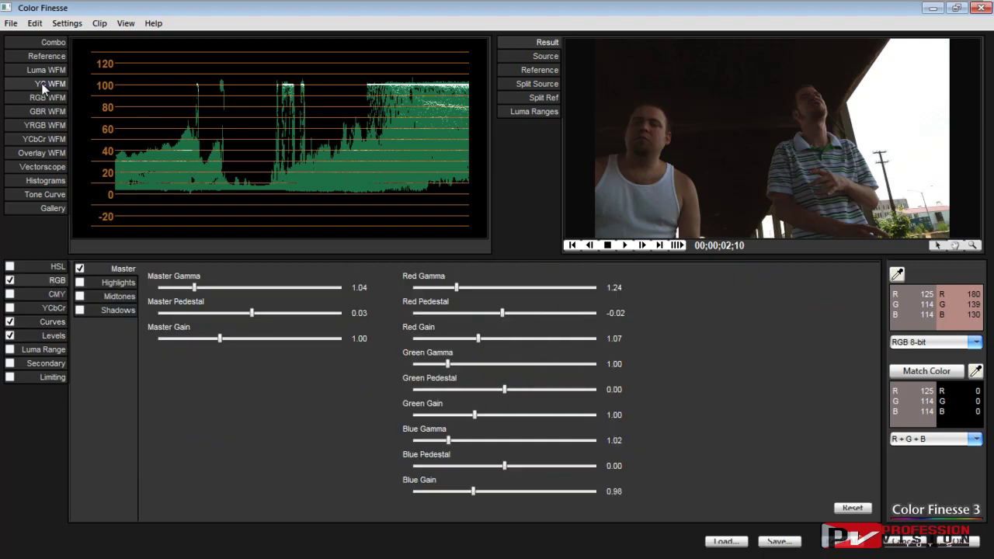
left_click(45, 125)
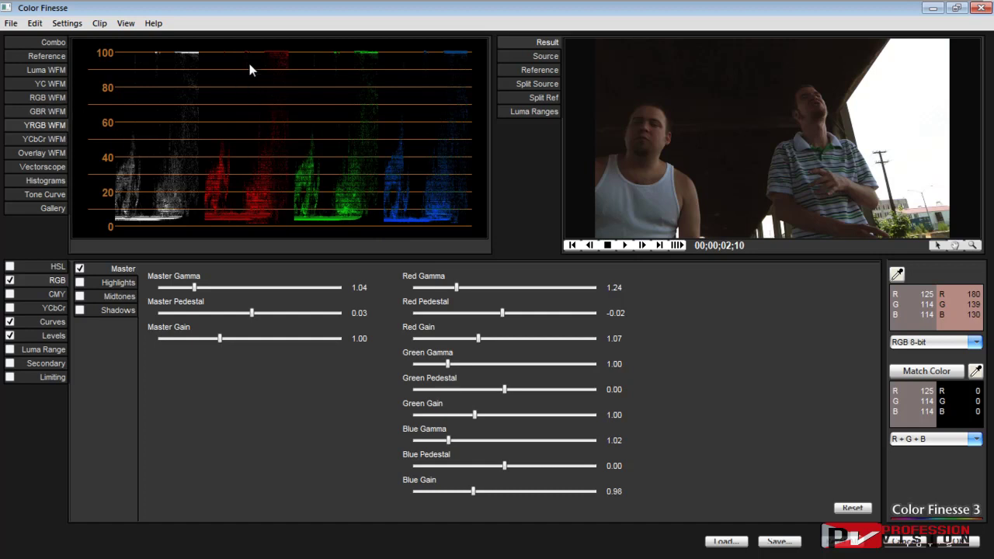
Step: Set the input Highlight Recovery in the master Levels to 0.94 while monitoring the YC waveform
left_click(51, 84)
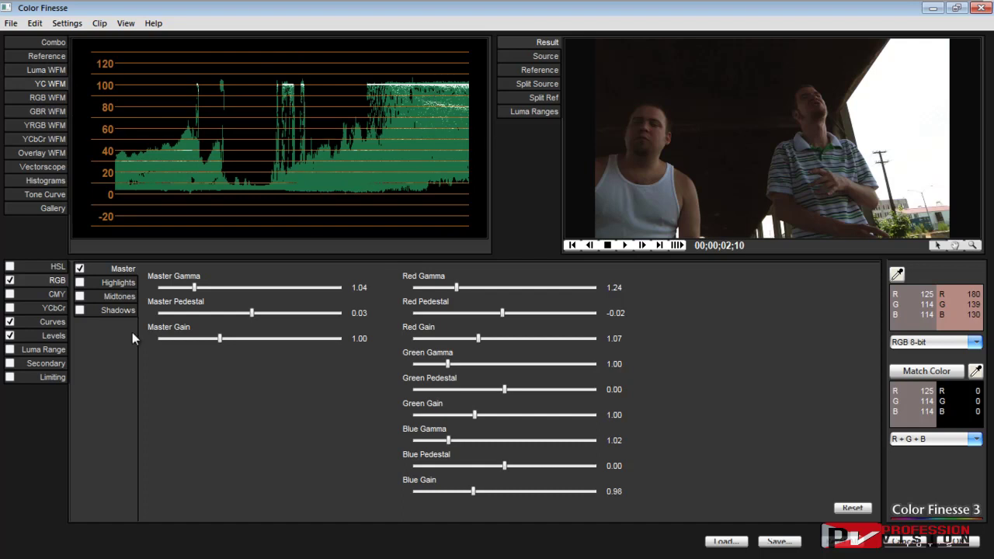
left_click(47, 335)
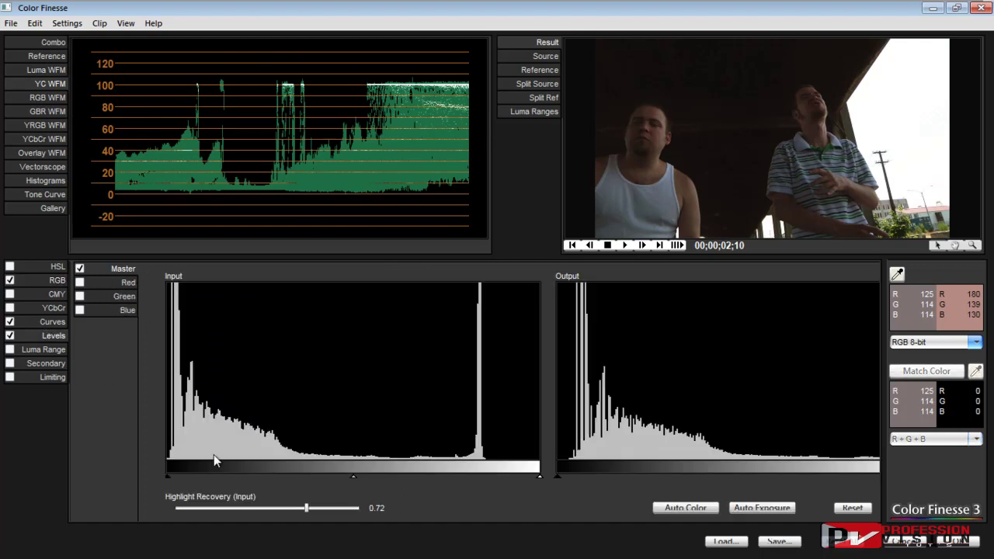
left_click_drag(307, 512, 346, 513)
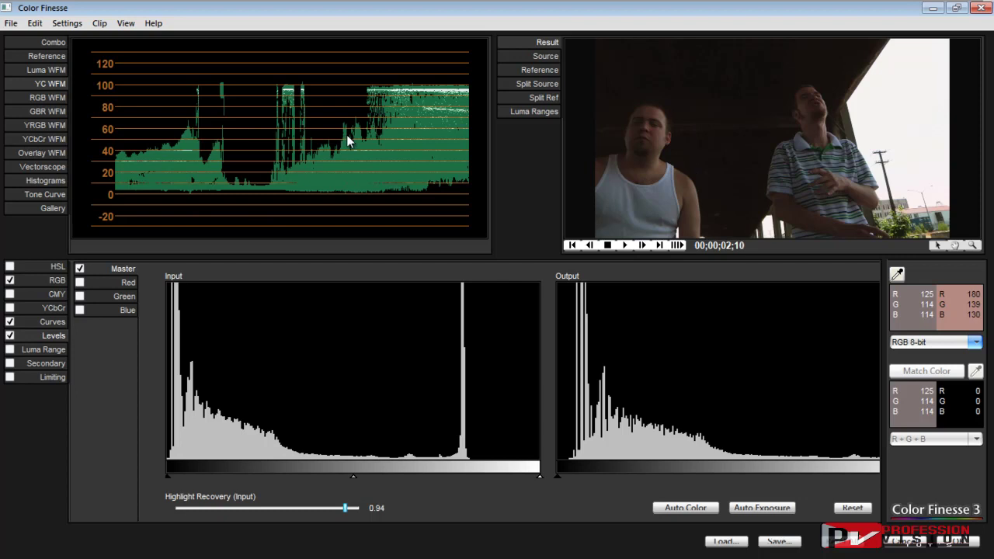
Step: Examine the corrected image on the Luma, RGB, GBR, YRGB and YCbCr waveforms
left_click(54, 72)
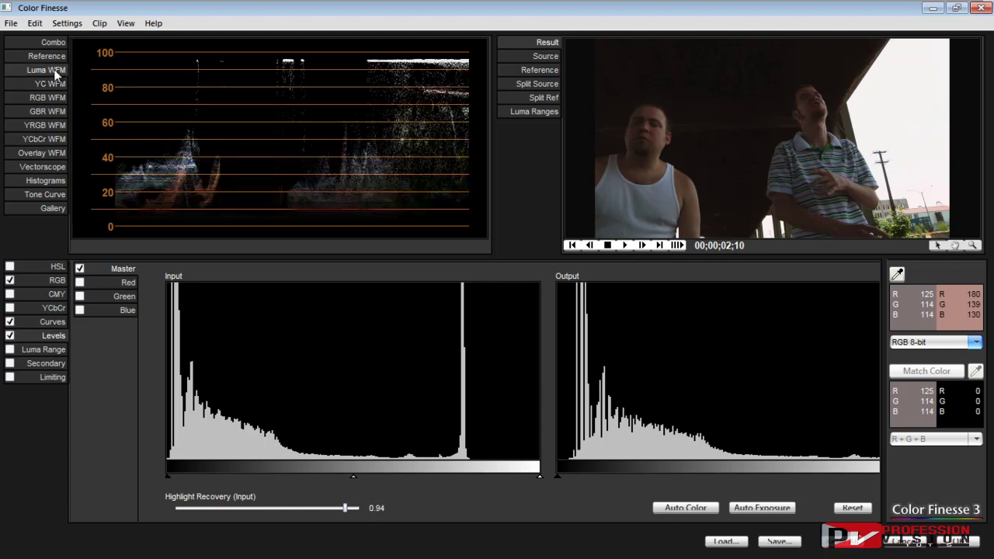
left_click(49, 99)
left_click(49, 111)
left_click(47, 125)
left_click(45, 140)
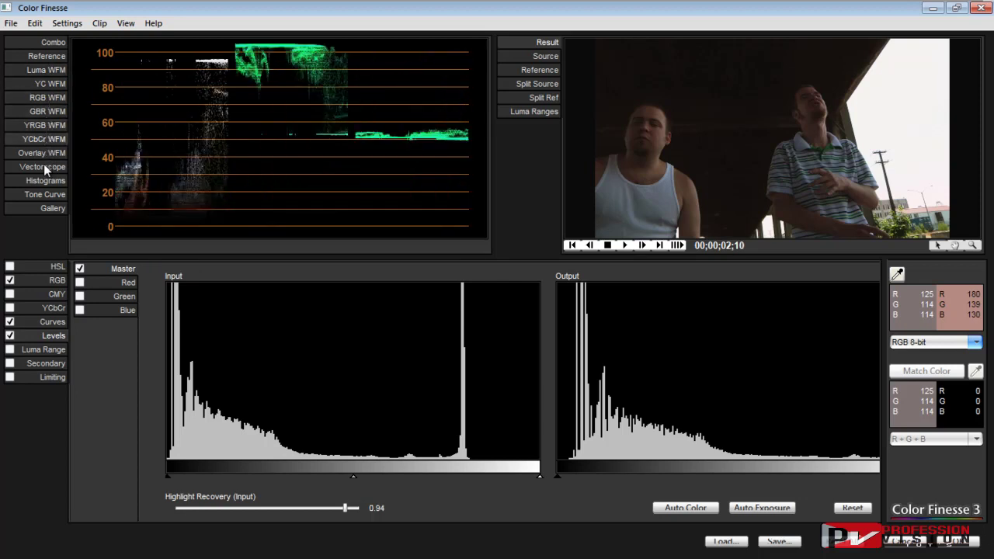
Step: Raise the HSL master Saturation to 149.39 while monitoring the vectorscope
left_click(44, 165)
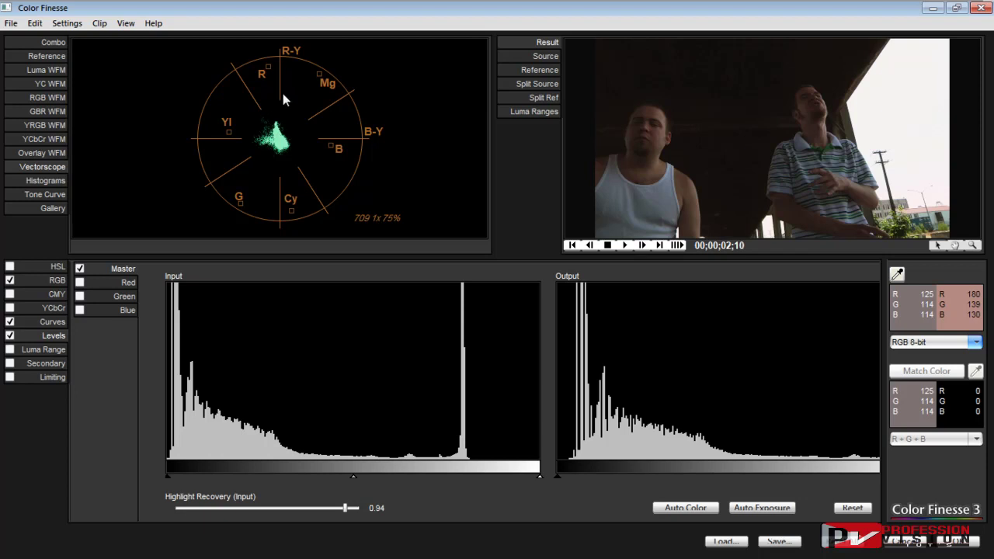
left_click(48, 283)
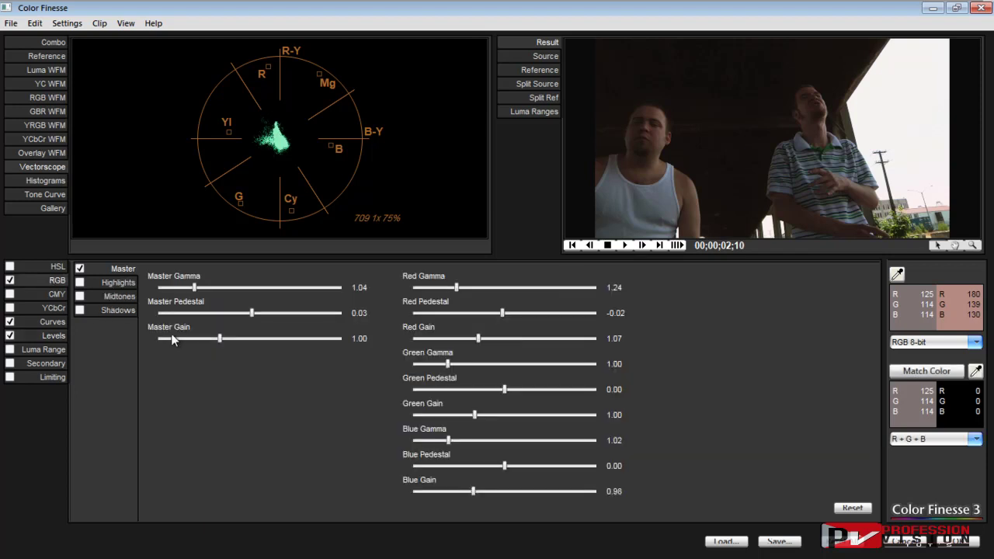
left_click(56, 268)
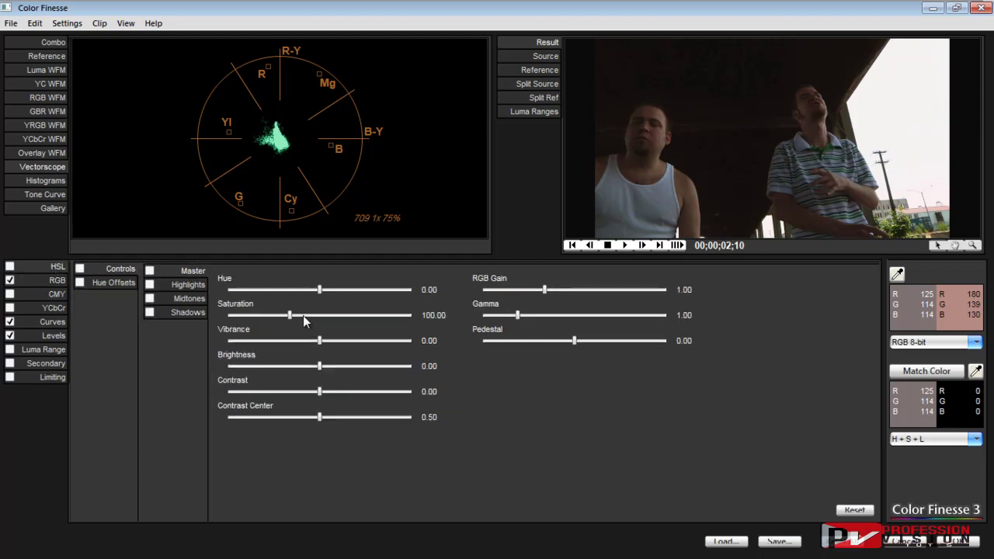
left_click_drag(289, 322, 311, 323)
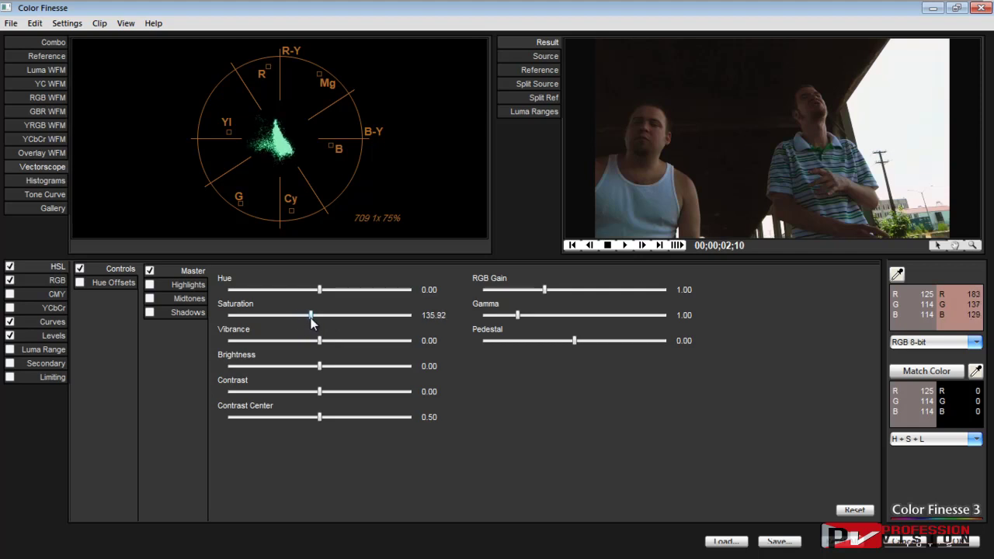
mouse_move(311, 322)
left_mouse_down()
mouse_move(329, 318)
mouse_move(319, 318)
left_mouse_up()
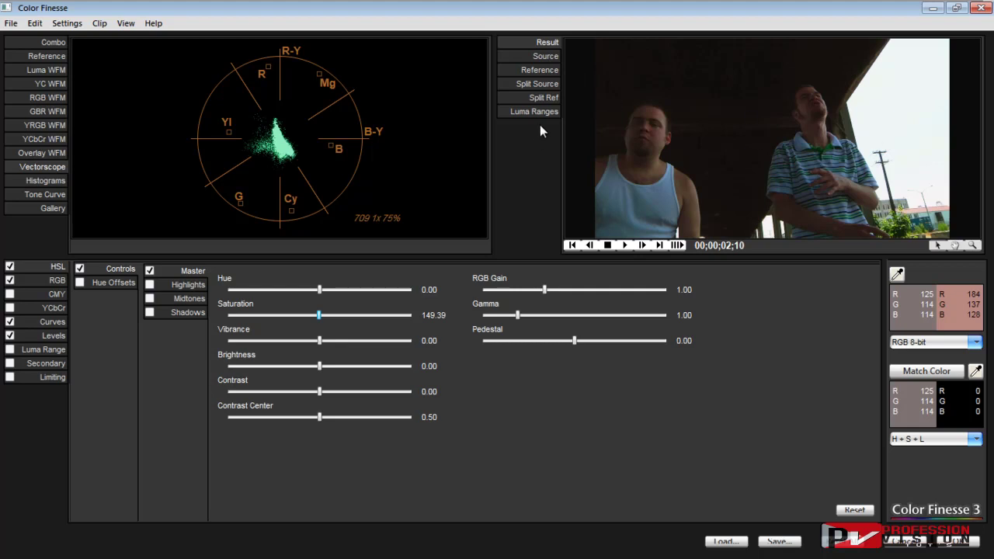
Step: Compare the result with the source at different split positions and apply the Color Finesse correction to the clip
left_click(546, 84)
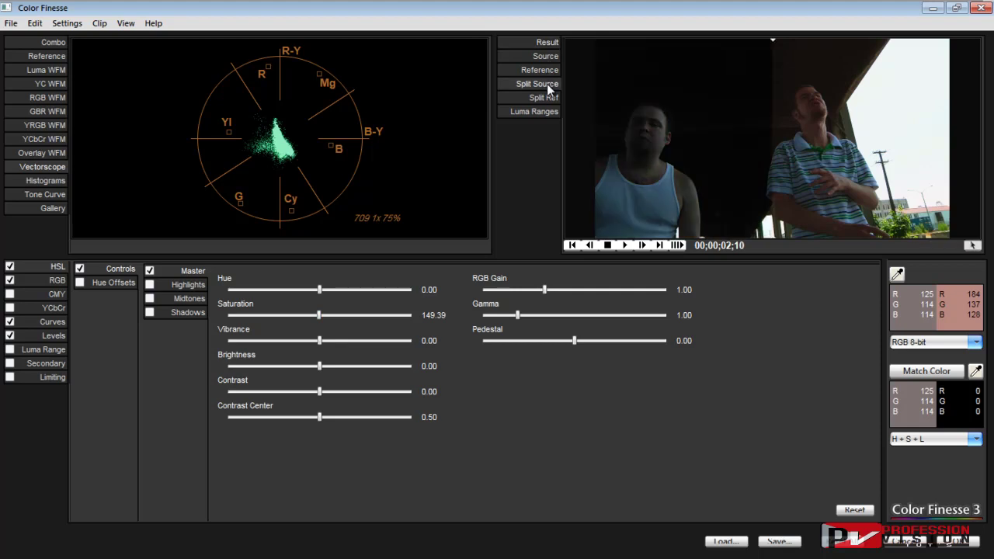
mouse_move(763, 49)
left_mouse_down()
mouse_move(773, 243)
mouse_move(877, 236)
left_mouse_up()
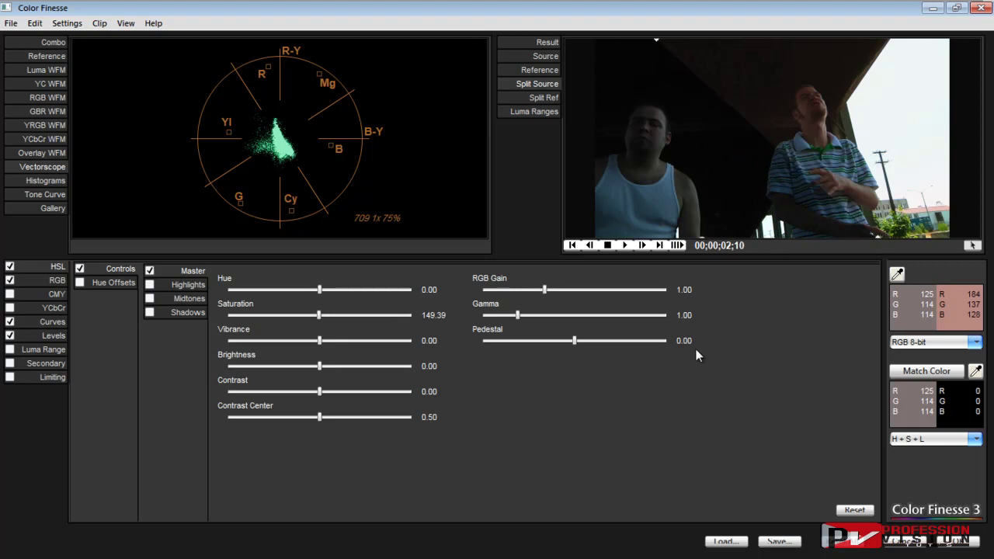
mouse_move(656, 39)
left_mouse_down()
mouse_move(566, 66)
mouse_move(561, 96)
left_mouse_up()
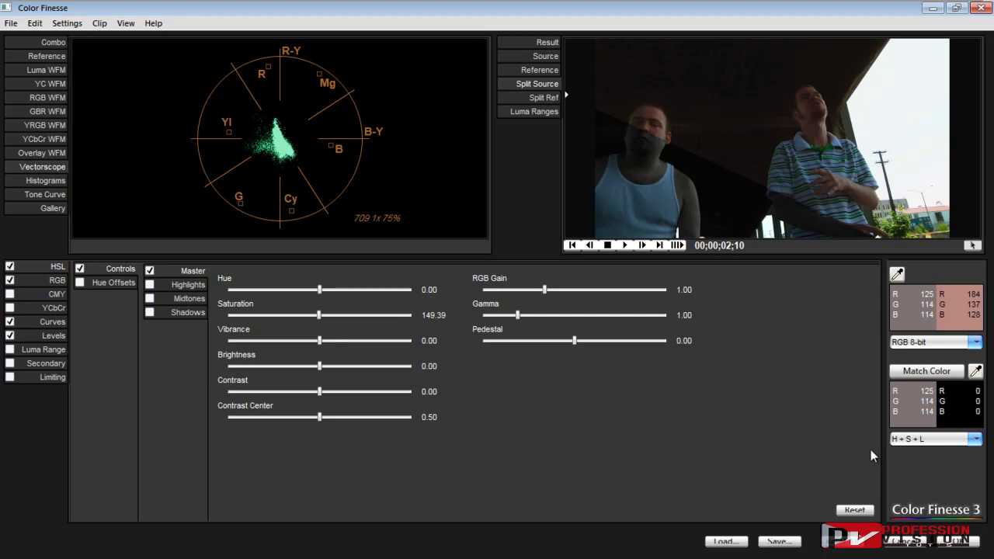
left_click(970, 543)
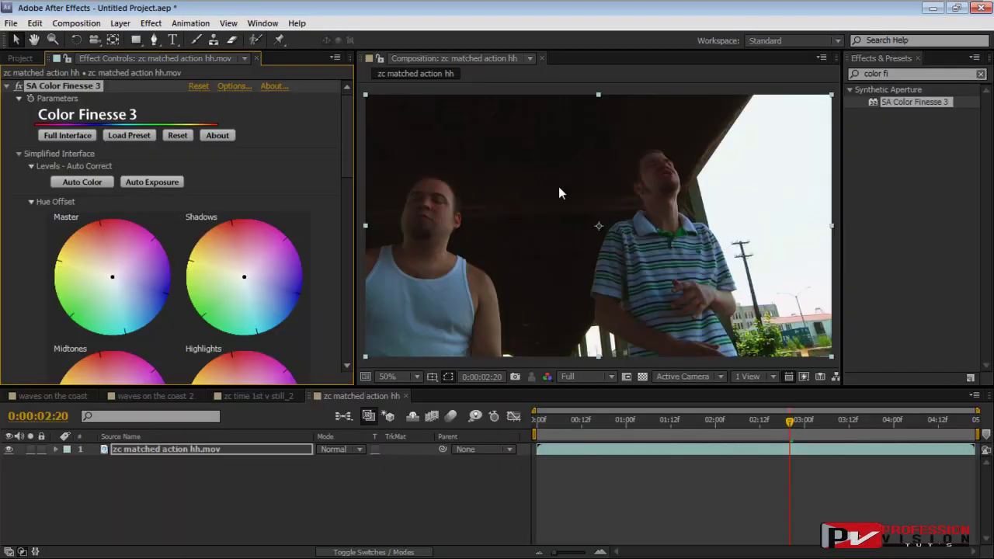
Step: Inspect both men's faces at 100% magnification, moving to frame 0:00:03:06
key("period")
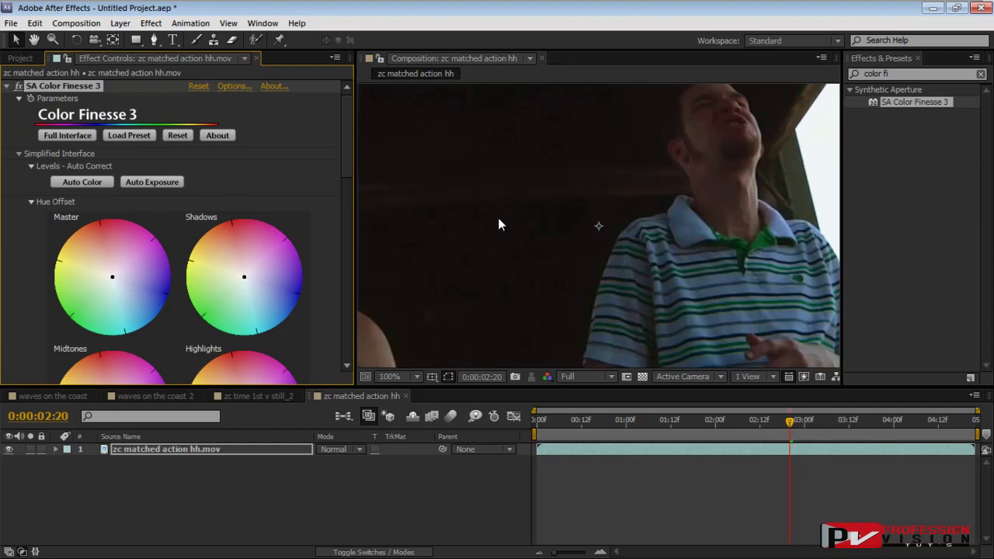
left_click_drag(722, 178, 612, 262)
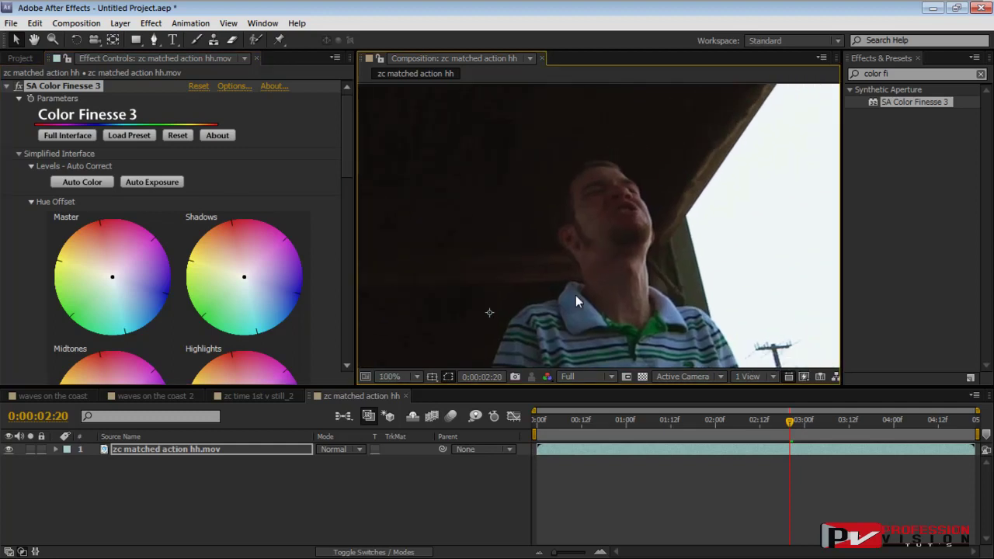
left_click_drag(803, 426, 828, 422)
scroll(666, 227, "down", 2)
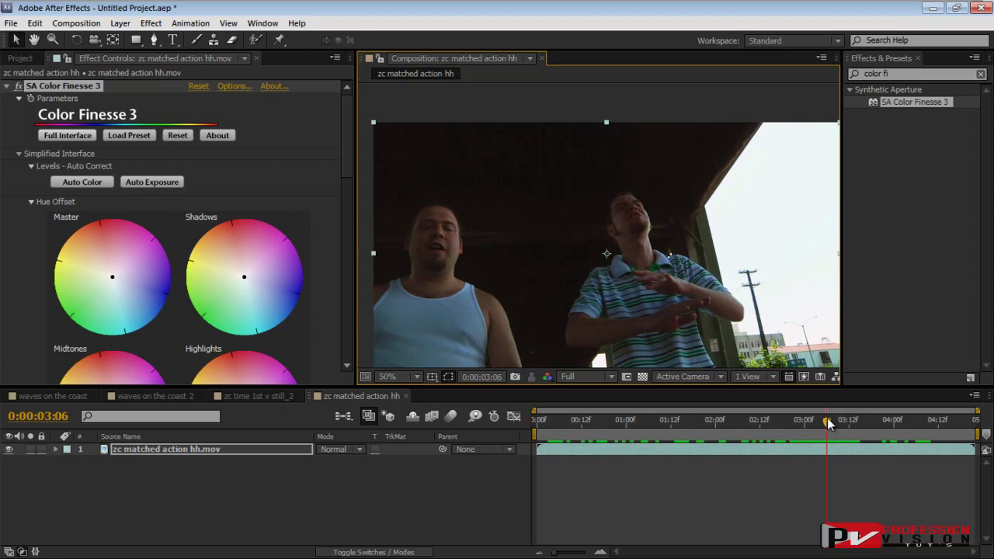
scroll(515, 277, "up", 2)
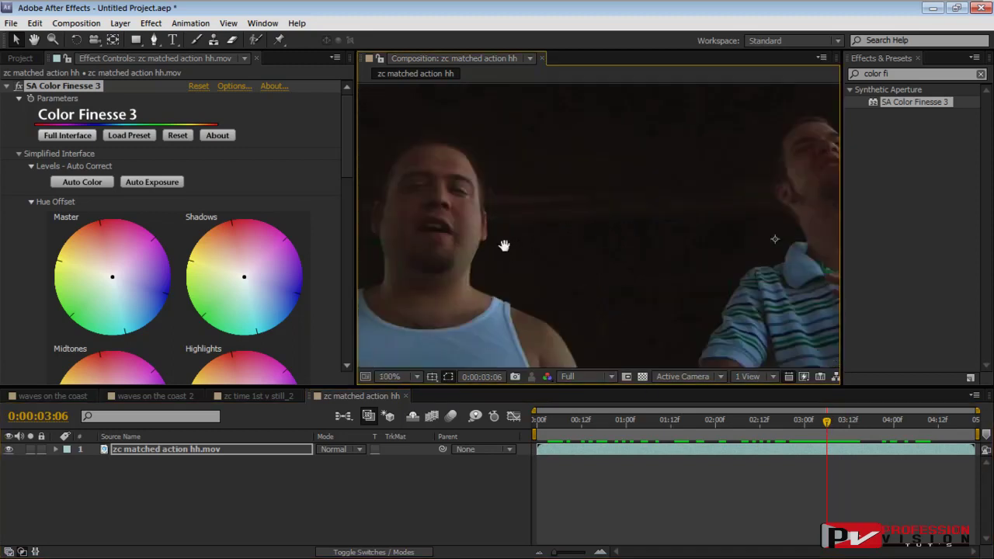
left_click_drag(505, 244, 558, 245)
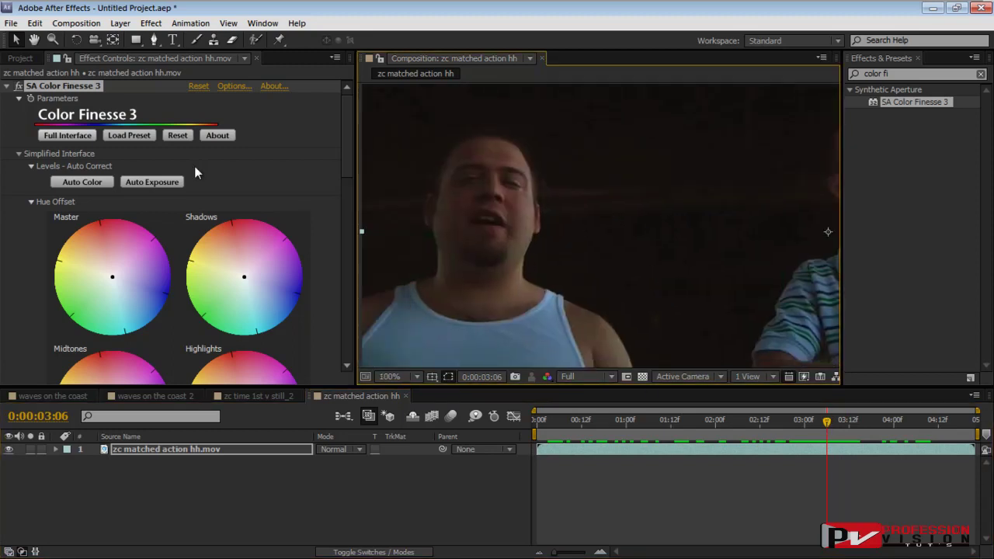
Step: Turn the SA Color Finesse 3 effect off and on to compare the clip before and after grading
left_click(19, 85)
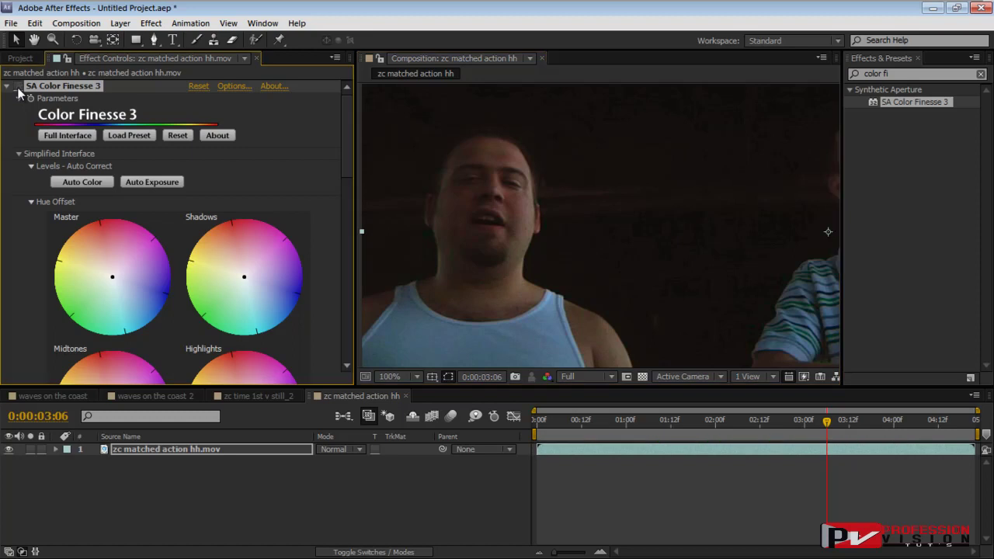
left_click(18, 86)
left_click(18, 86)
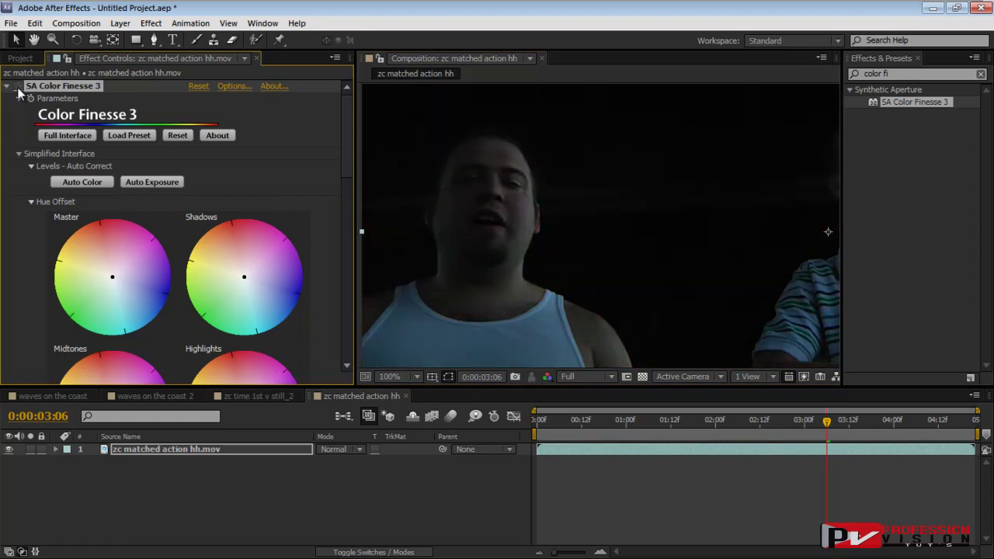
left_click(18, 86)
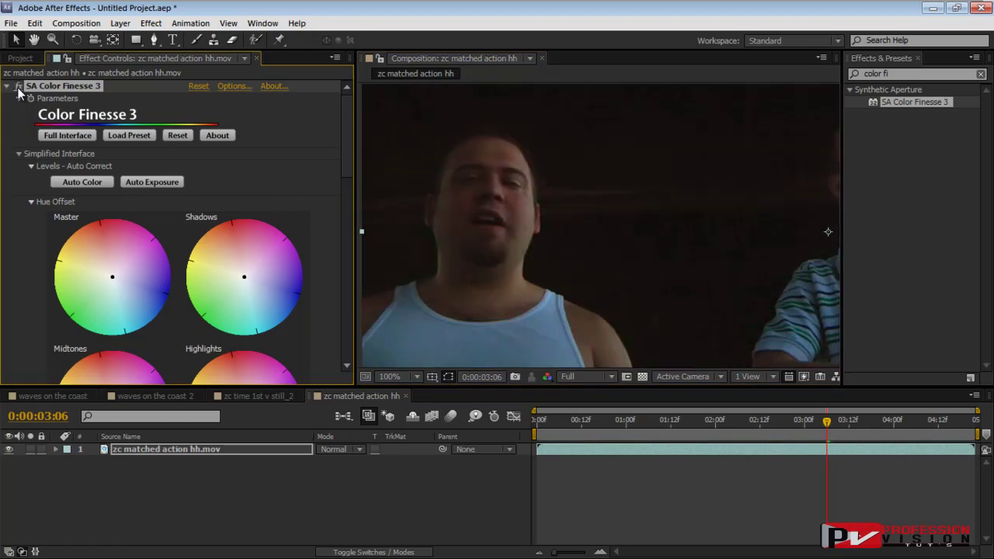
Step: Shift the Master hue offset slightly toward yellow to warm the whole image
left_click_drag(346, 170, 349, 203)
scroll(598, 227, "down", 2)
left_click_drag(698, 233, 592, 240)
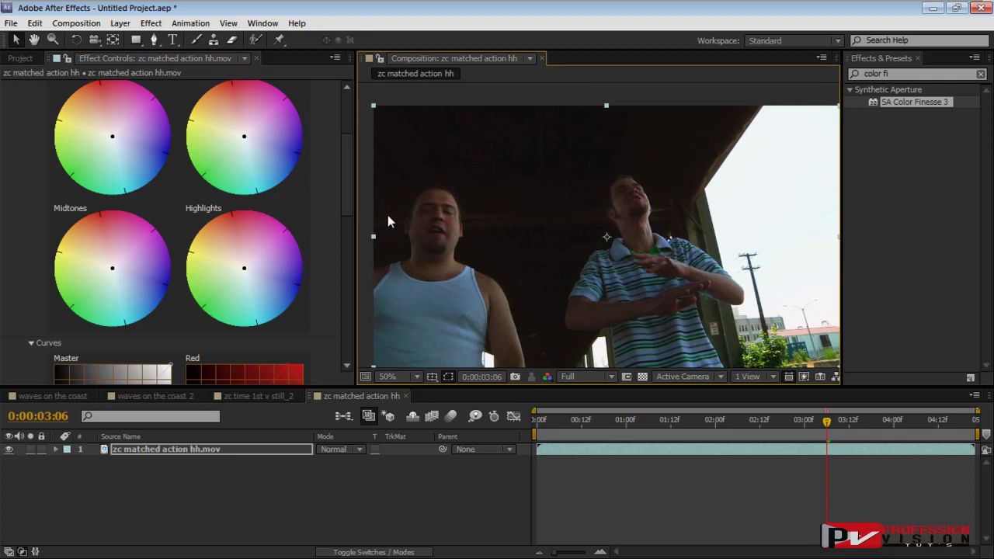
scroll(349, 193, "up", 2)
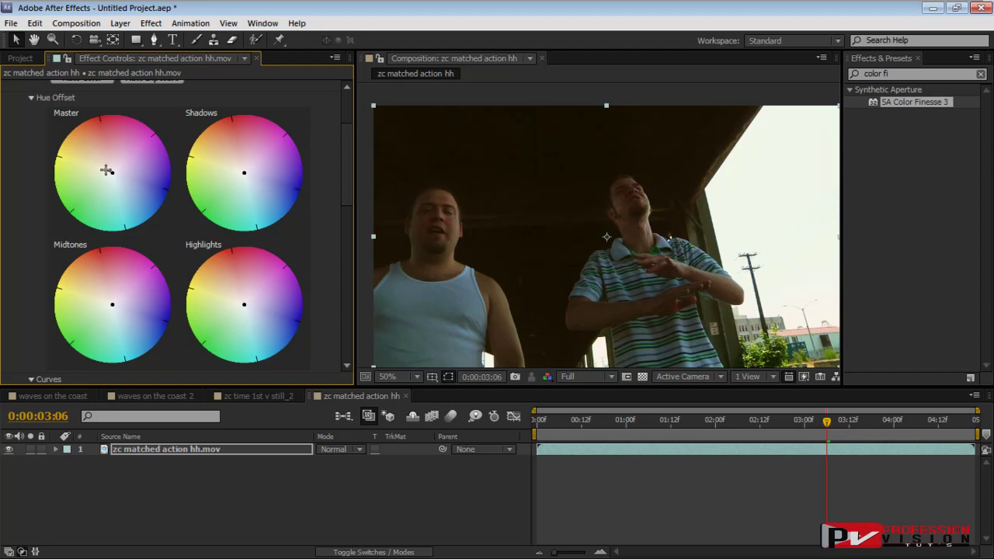
left_click_drag(106, 170, 99, 170)
left_click_drag(98, 168, 106, 171)
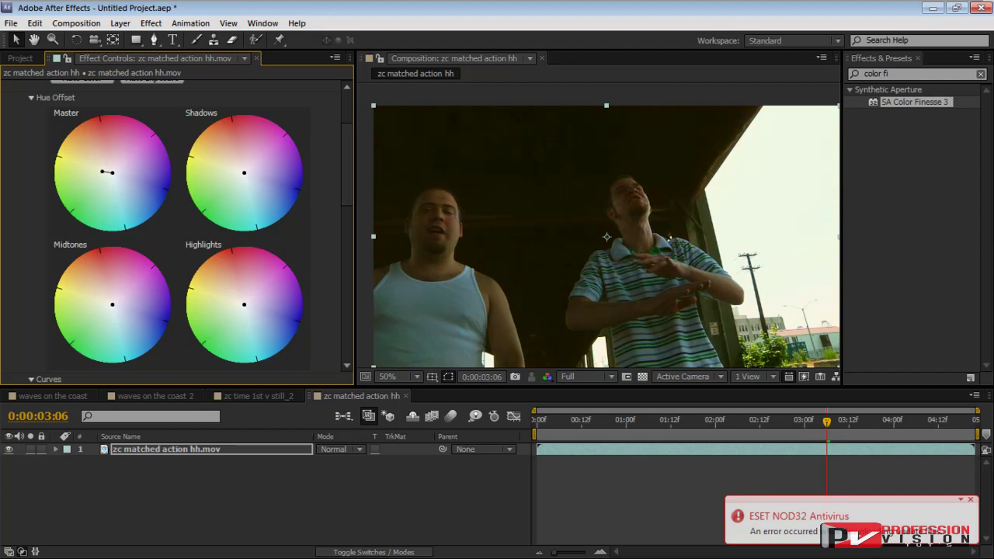
left_click_drag(350, 156, 330, 289)
scroll(329, 289, "down", 3)
scroll(331, 308, "up", 15)
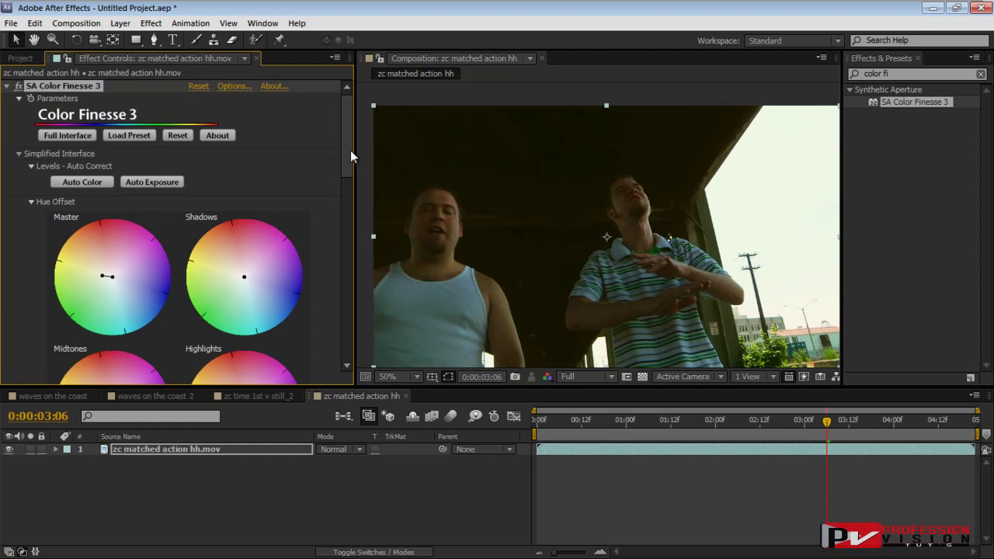
mouse_move(699, 218)
left_mouse_down()
mouse_move(673, 196)
mouse_move(701, 208)
left_mouse_up()
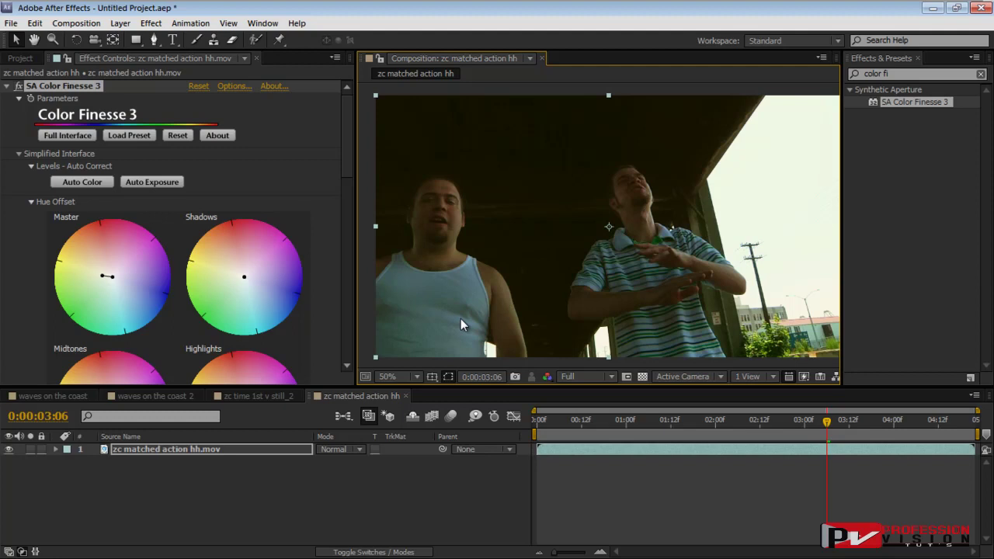
Step: Shift the Shadows hue offset slightly toward orange to warm the dark areas
mouse_move(346, 163)
left_mouse_down()
mouse_move(346, 197)
mouse_move(346, 171)
left_mouse_up()
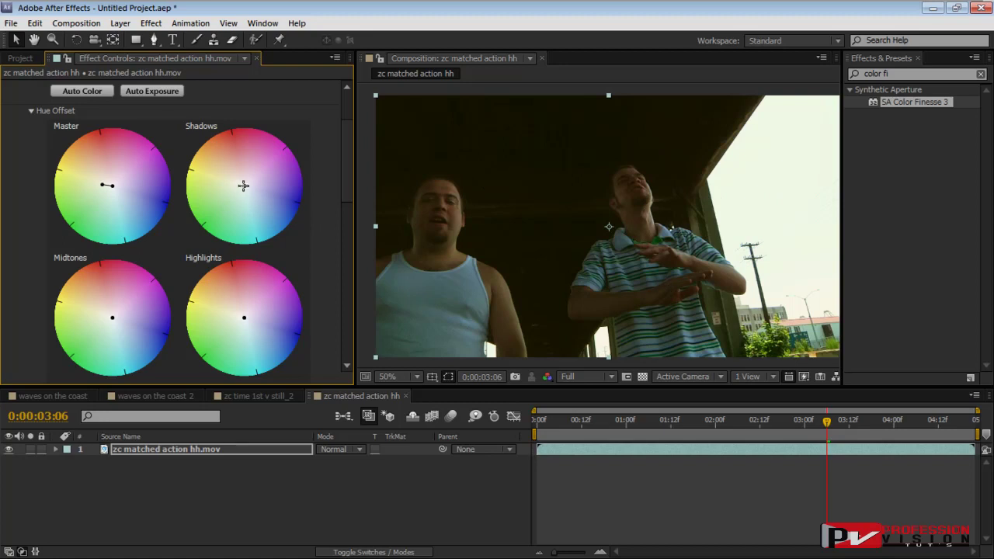
mouse_move(242, 187)
left_mouse_down()
mouse_move(224, 181)
mouse_move(235, 179)
left_mouse_up()
left_click_drag(355, 194, 347, 194)
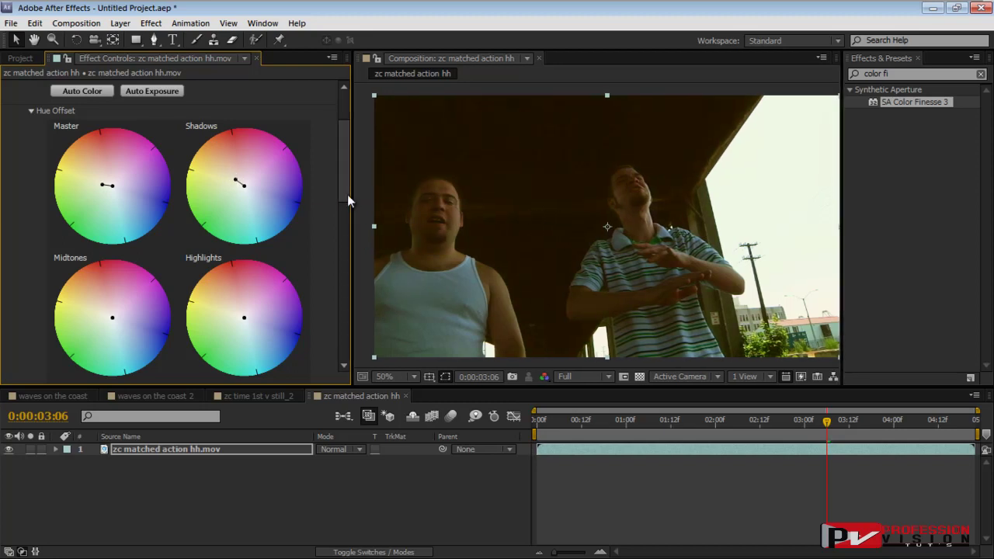
Step: Shift the Midtones and Highlights hue offsets slightly toward yellow-orange
scroll(318, 233, "down", 2)
left_click_drag(116, 244, 102, 243)
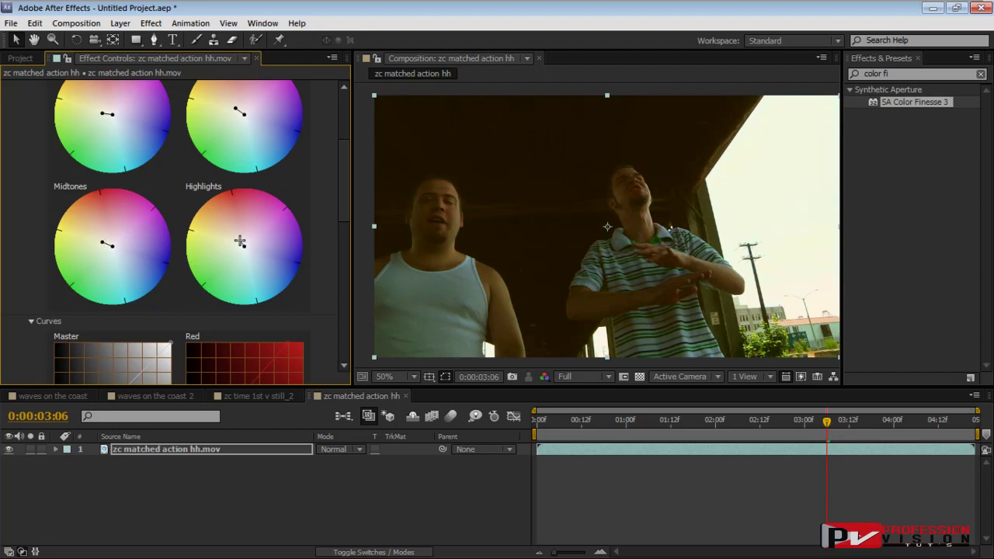
left_click_drag(240, 240, 236, 243)
scroll(346, 183, "up", 5)
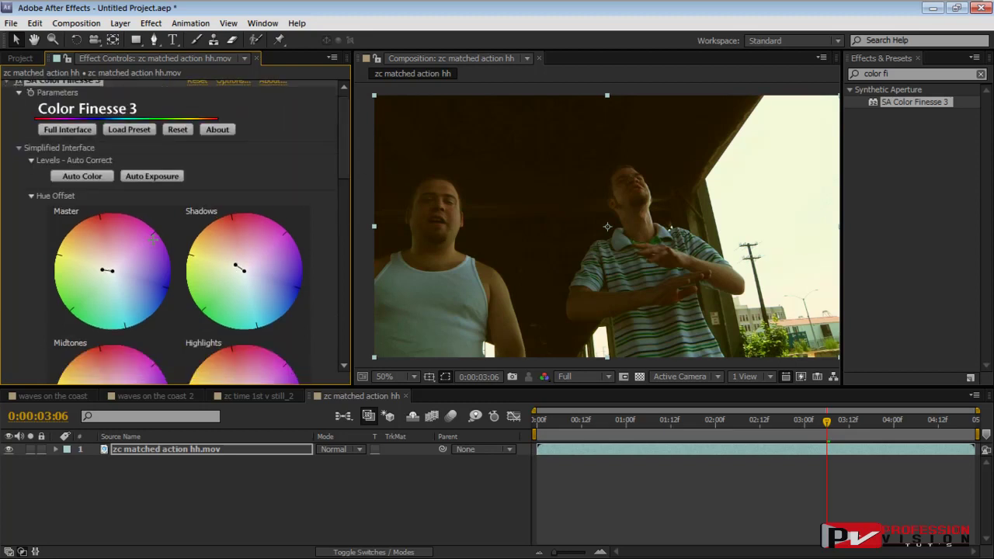
Step: Pull the Master hue offset slightly back toward neutral and compare the clip with SA Color Finesse 3 off and on
left_click_drag(110, 271, 109, 271)
scroll(330, 152, "up", 1)
left_click(20, 86)
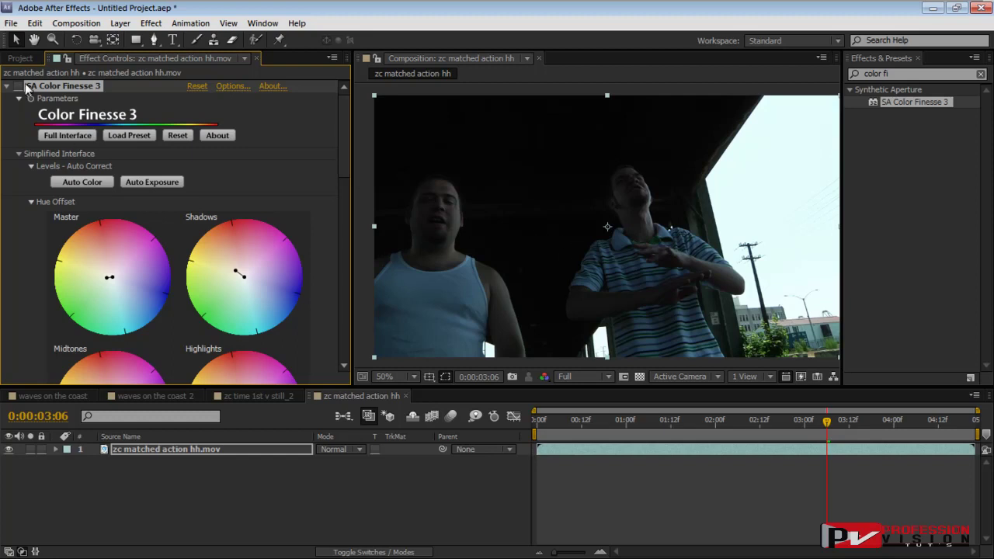
left_click(19, 86)
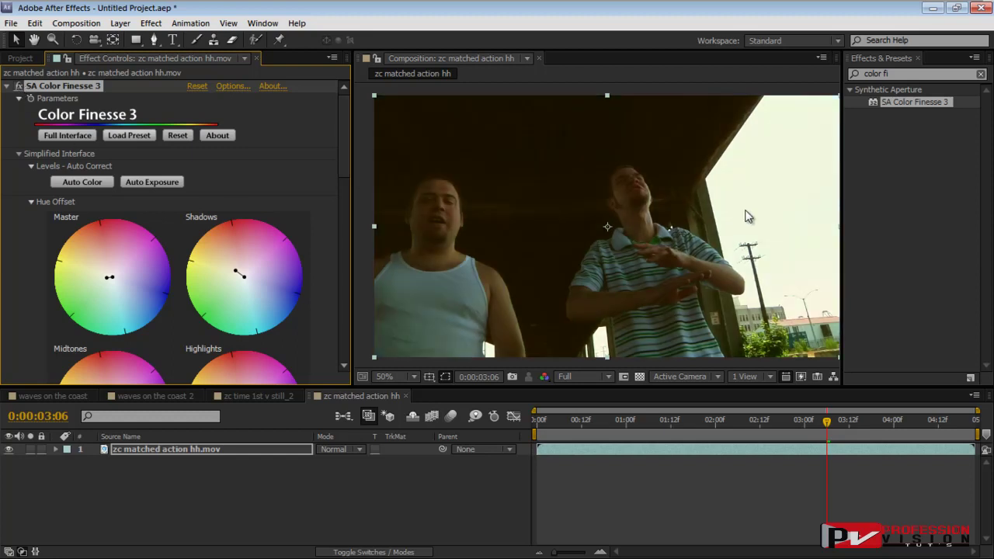
Step: Examine the graded frame of the matched action clip at 25%, 50% and 100% magnification
key("comma")
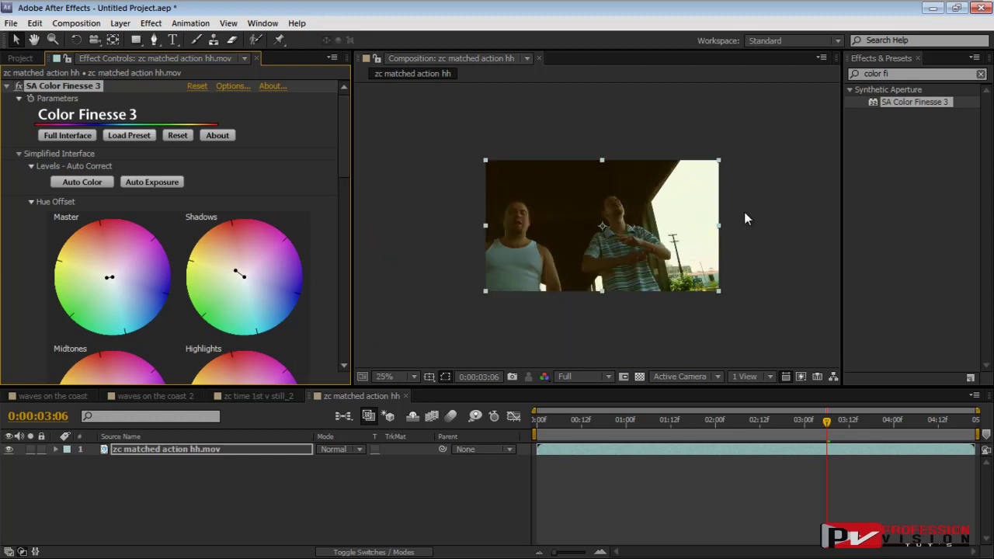
key("period")
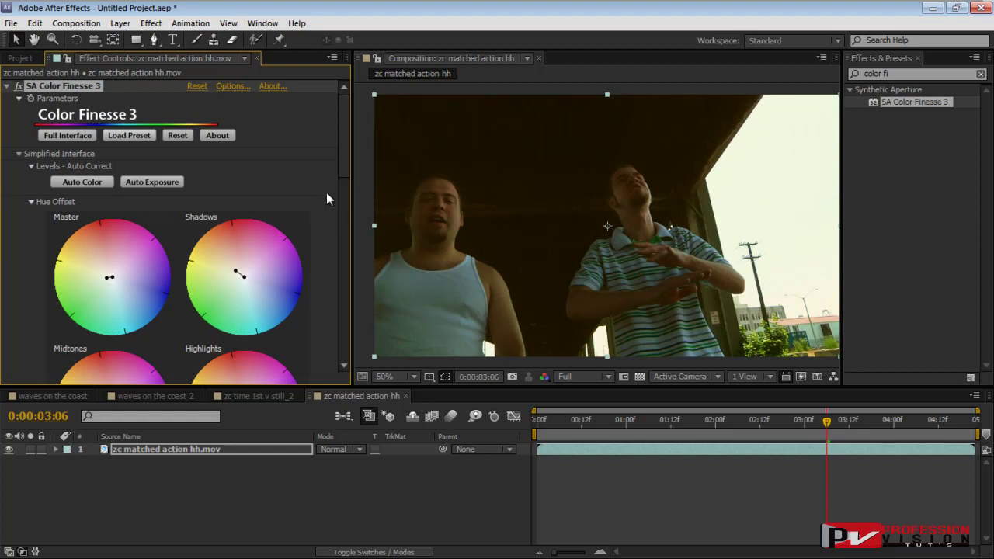
scroll(599, 254, "up", 1)
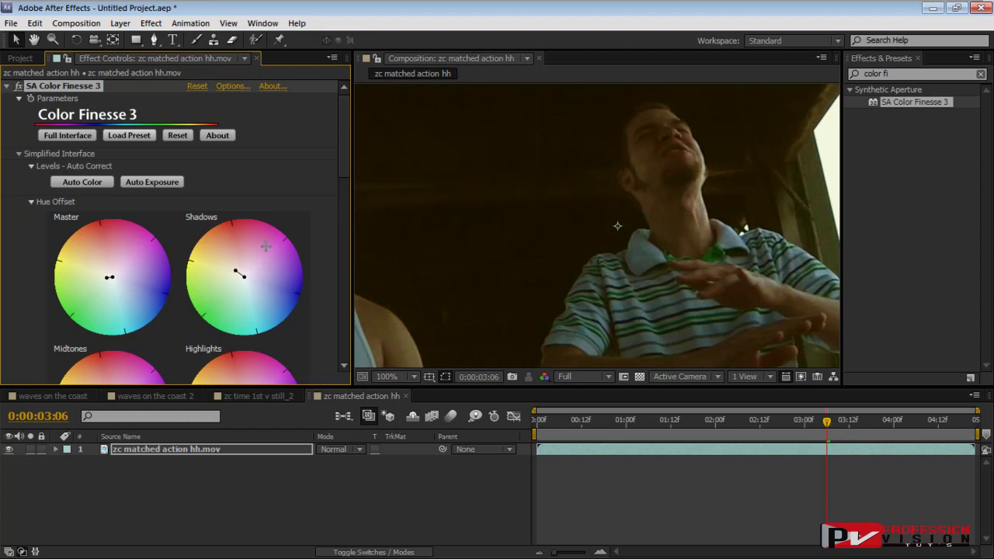
left_click(21, 59)
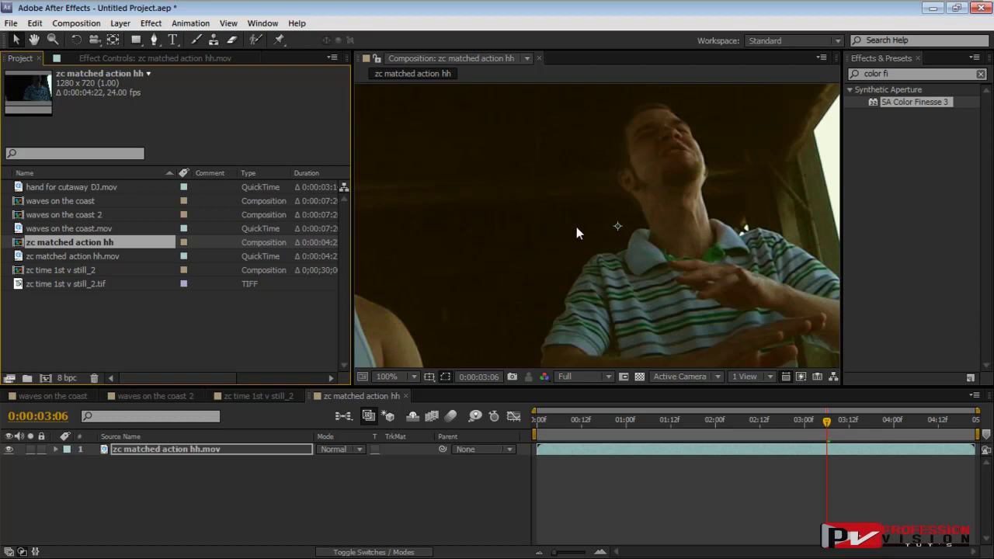
scroll(578, 246, "down", 1)
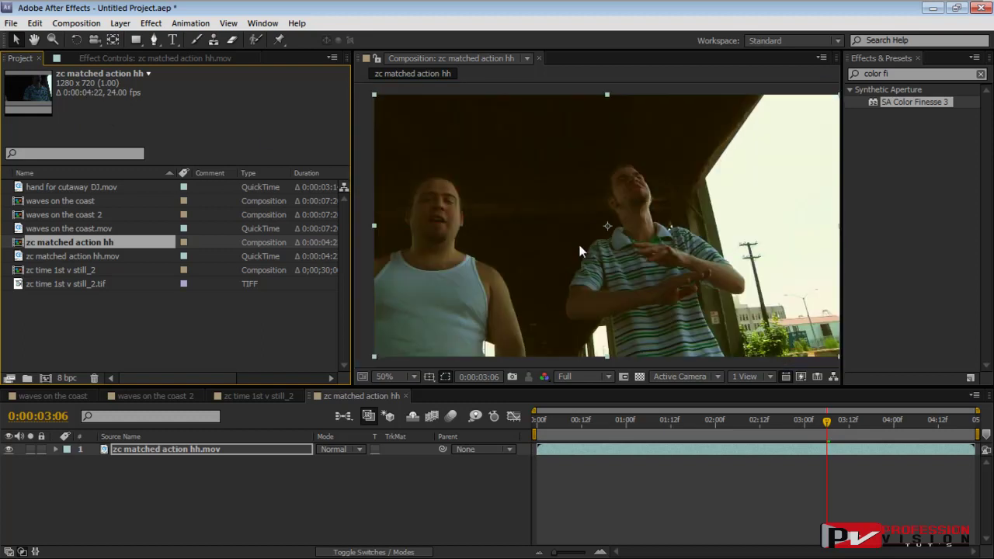
left_click(217, 354)
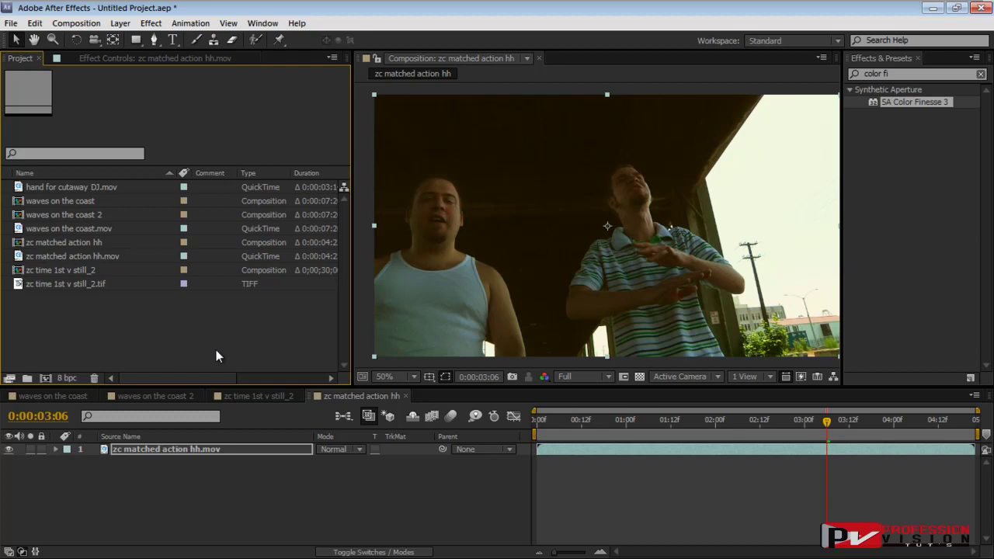
left_click_drag(782, 316, 707, 302)
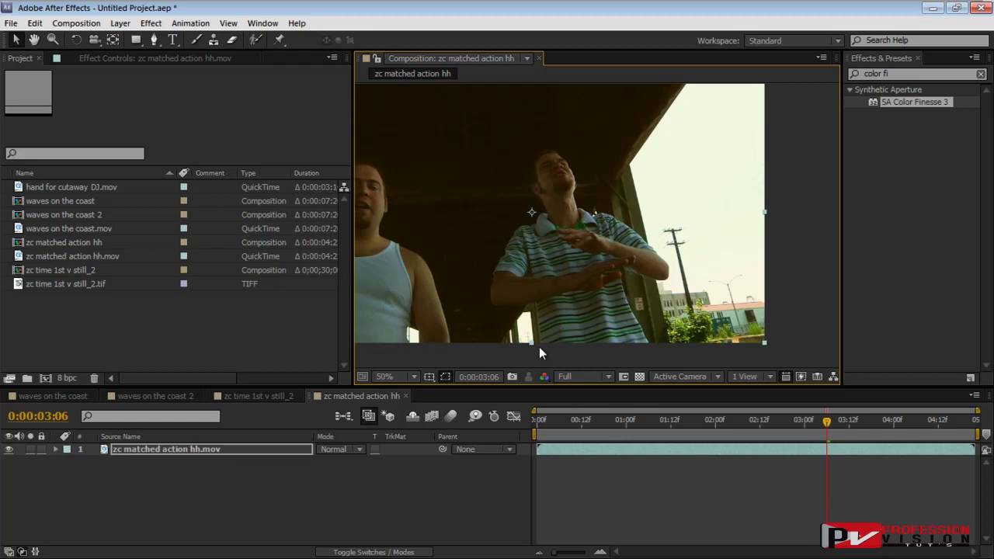
left_click_drag(556, 286, 612, 296)
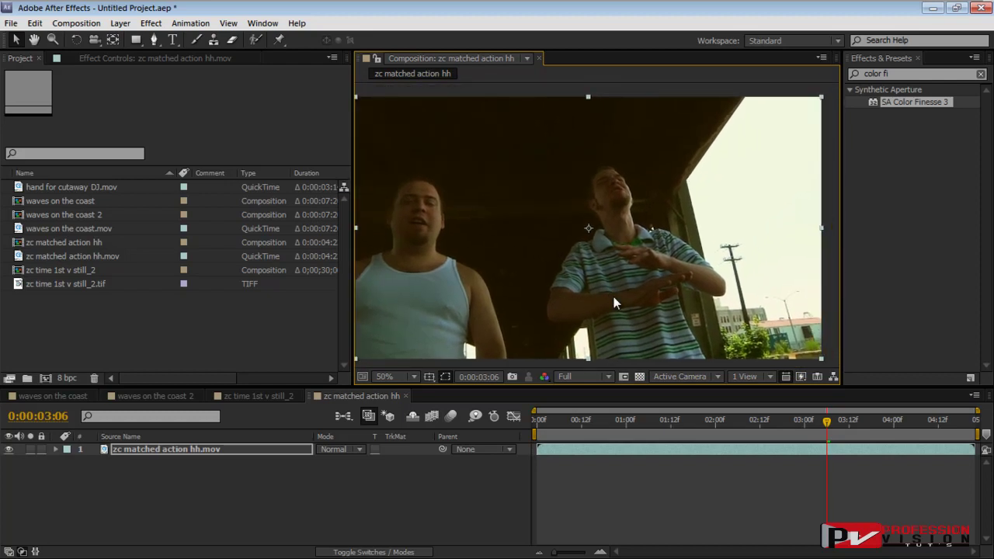